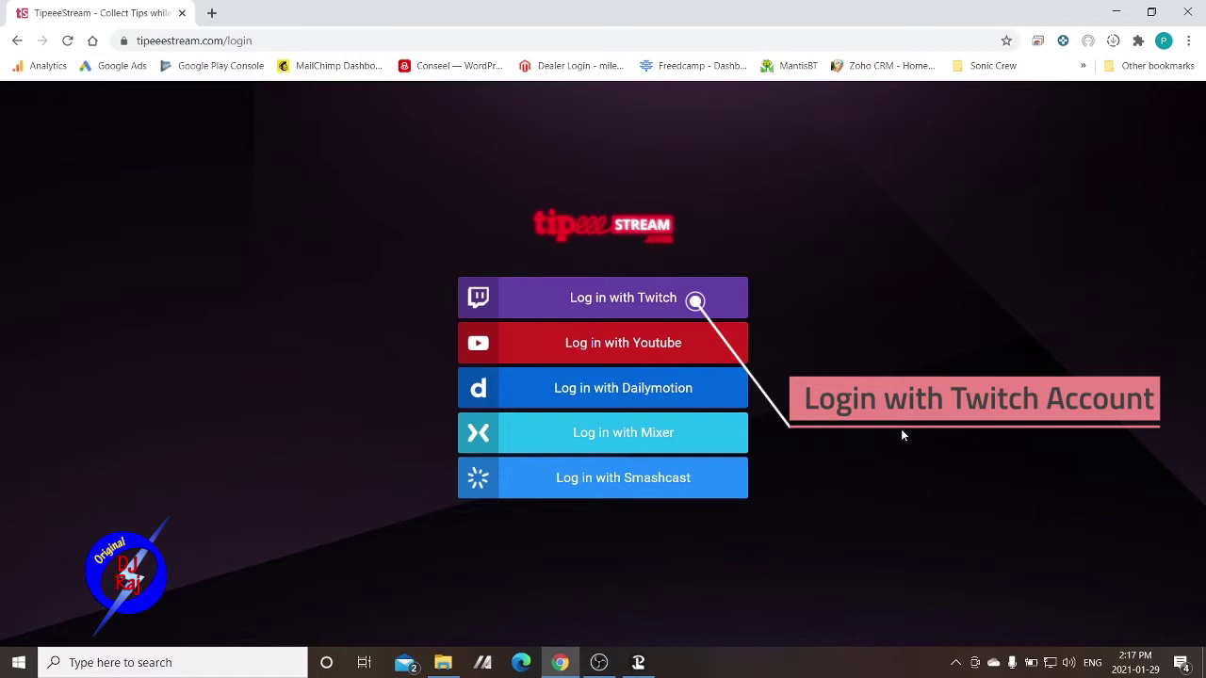
# Log in to TipeeeStream using the Twitch account
pyautogui.click(603, 300)
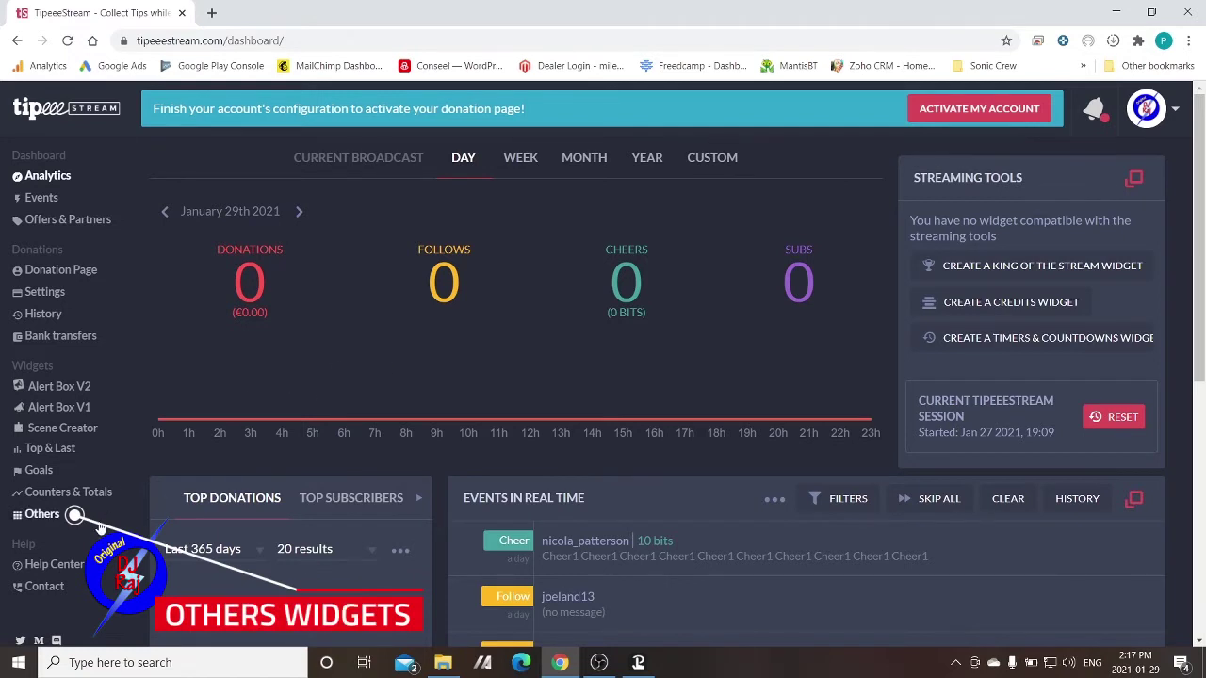
# Open the Twitch Polls widget editor from the Others widgets page
pyautogui.click(41, 517)
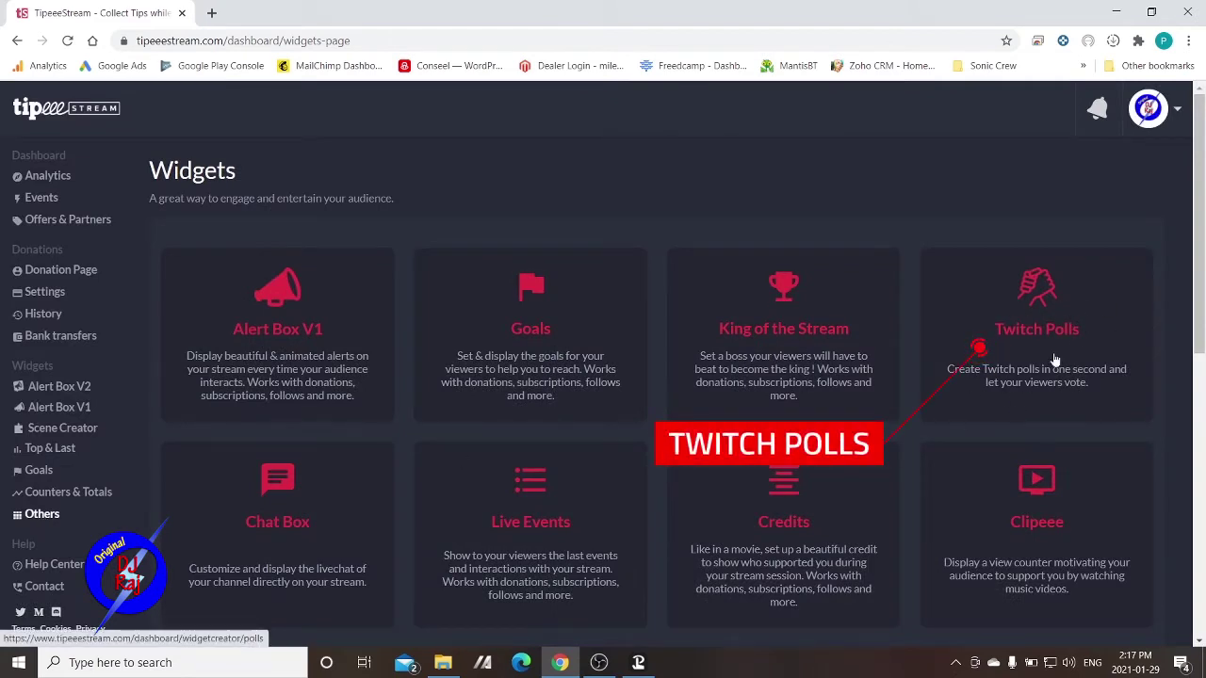
pyautogui.click(1010, 375)
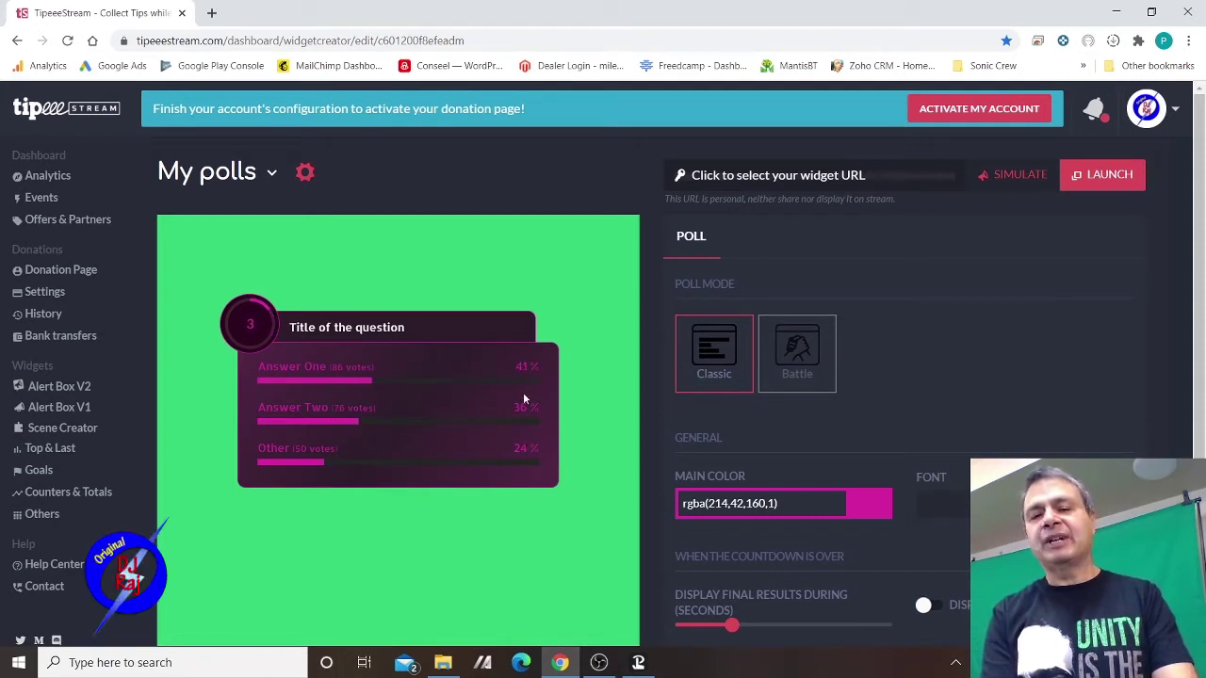
pyautogui.click(797, 363)
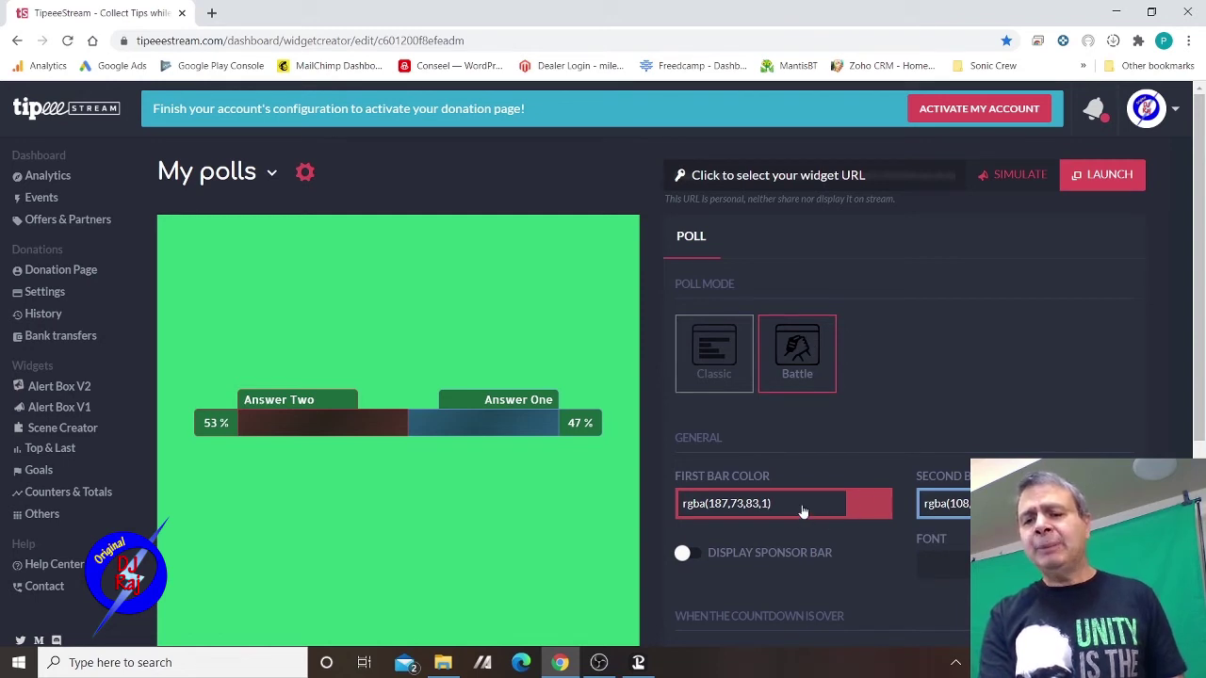
pyautogui.click(711, 356)
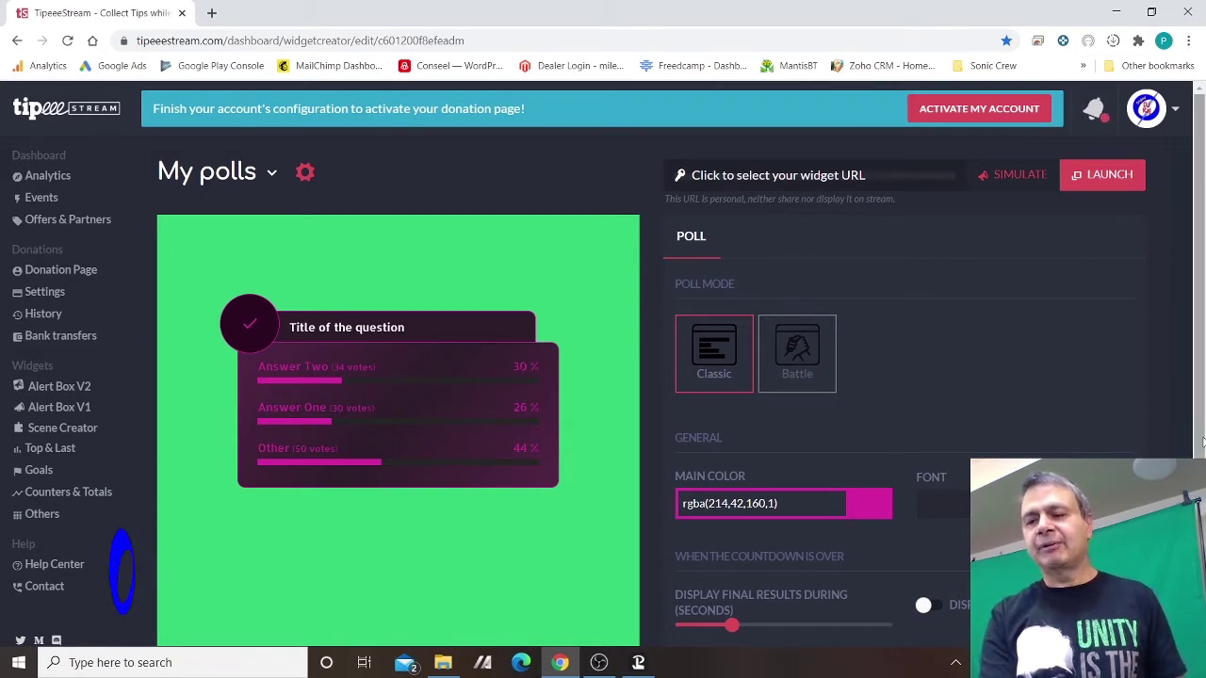
pyautogui.scroll(-3, 1201, 449)
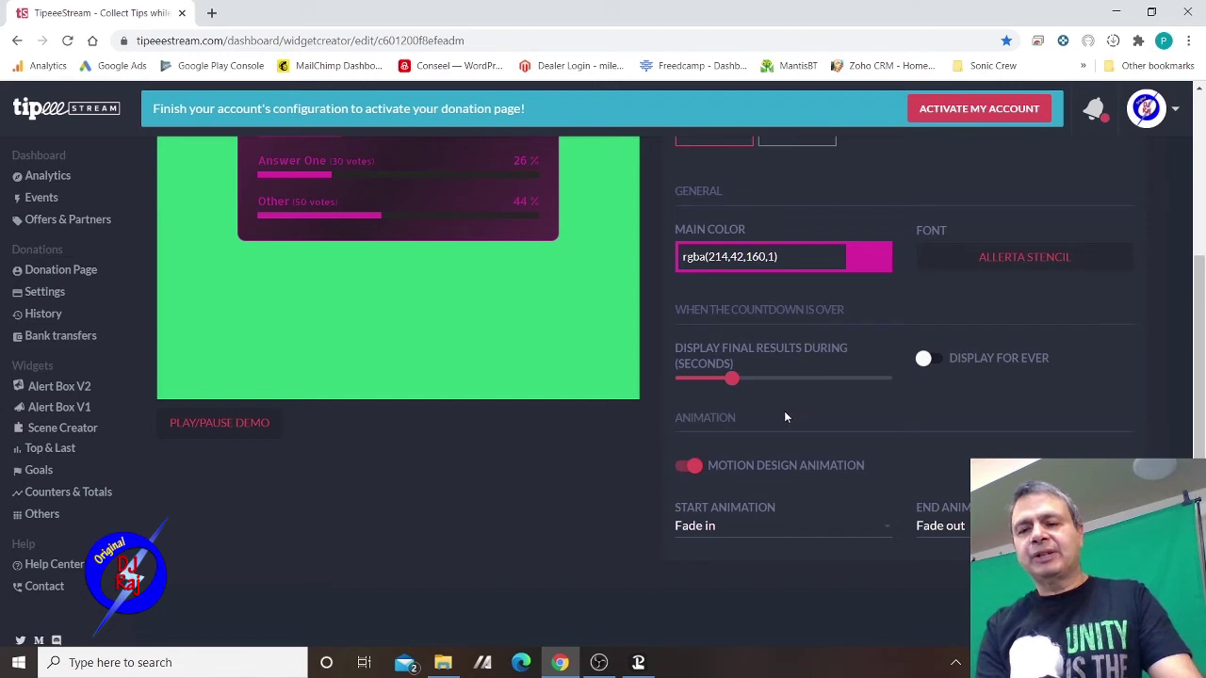
pyautogui.click(733, 380)
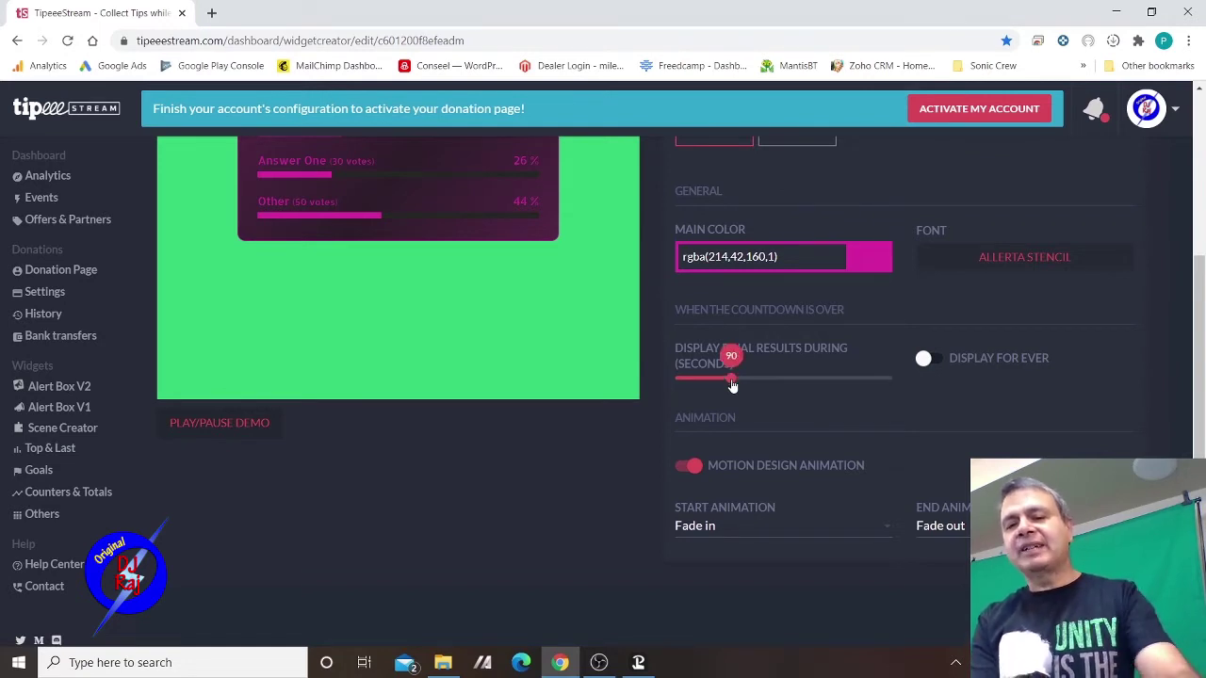
pyautogui.moveTo(732, 380)
pyautogui.mouseDown()
pyautogui.moveTo(713, 386)
pyautogui.moveTo(734, 389)
pyautogui.mouseUp()
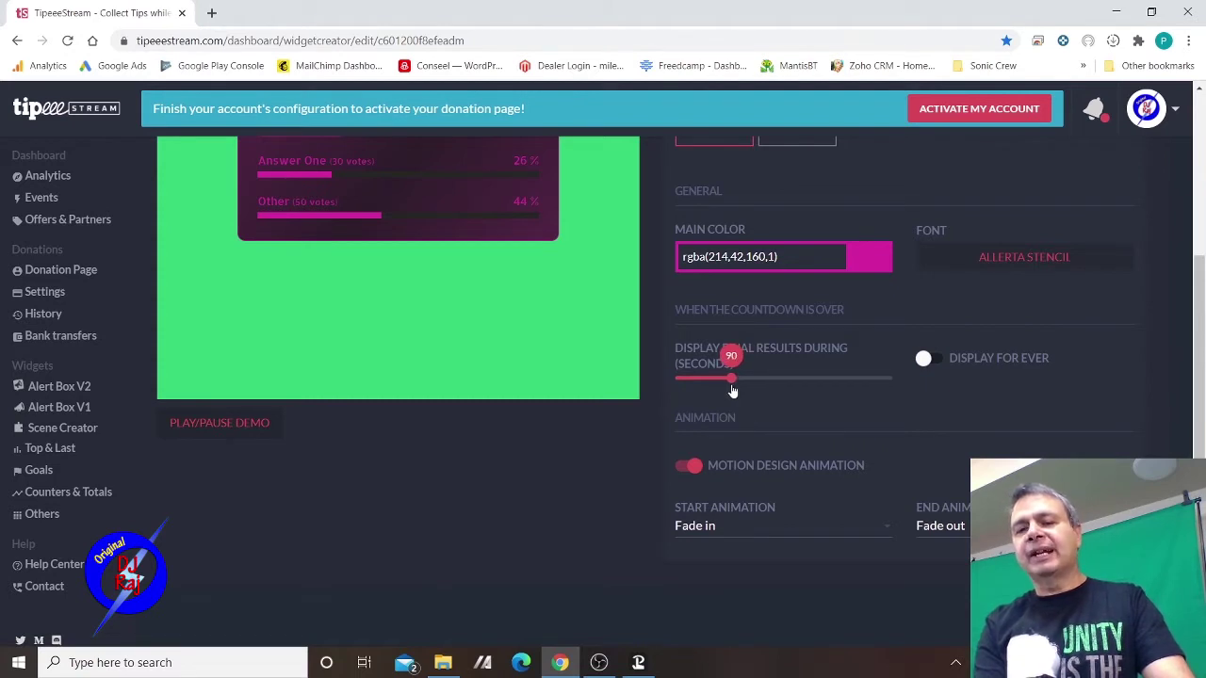
pyautogui.moveTo(734, 391); pyautogui.dragTo(734, 392)
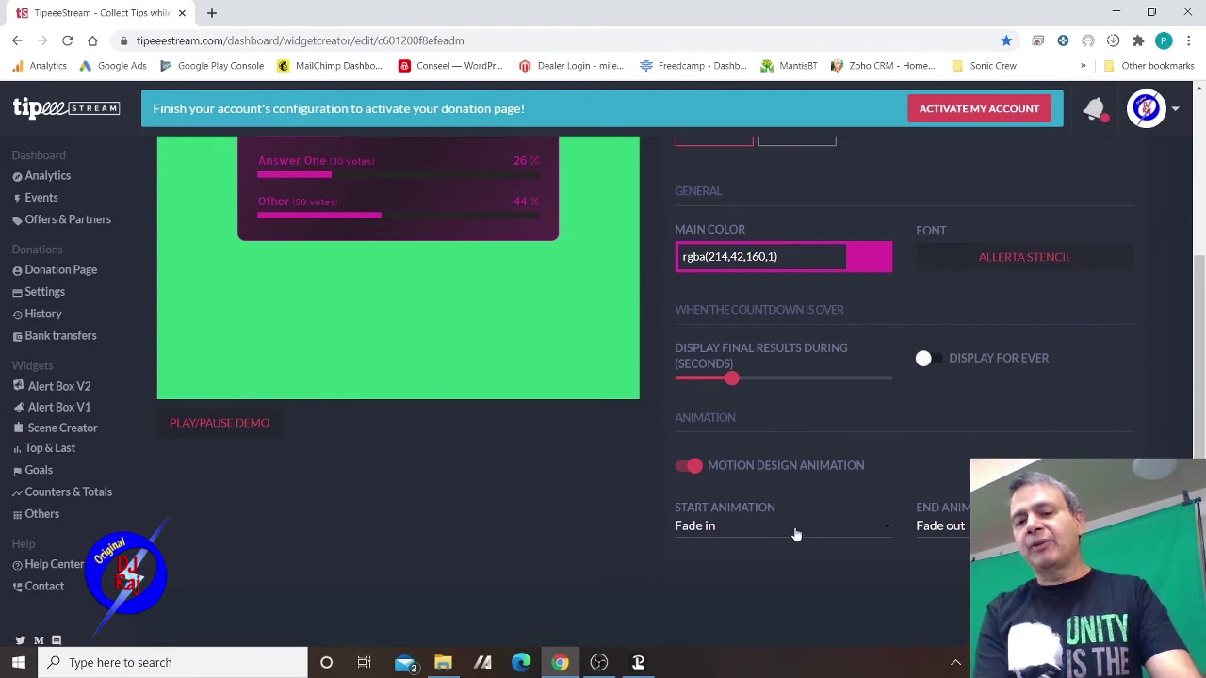
pyautogui.click(887, 534)
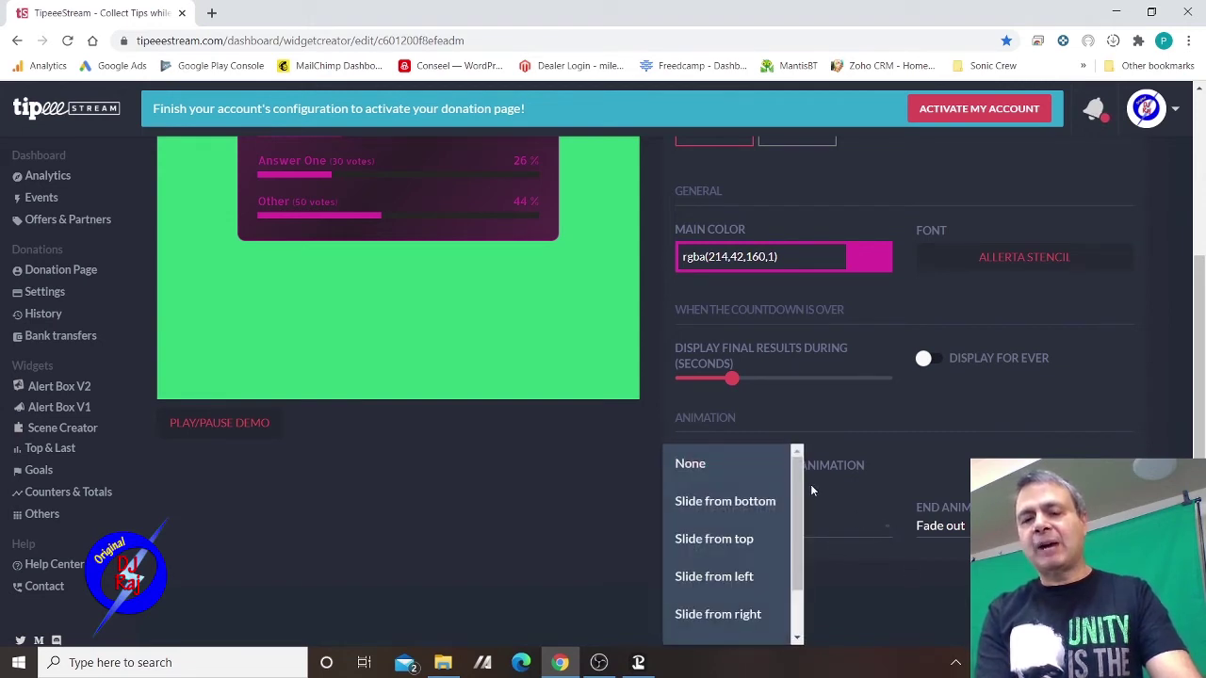
pyautogui.click(883, 605)
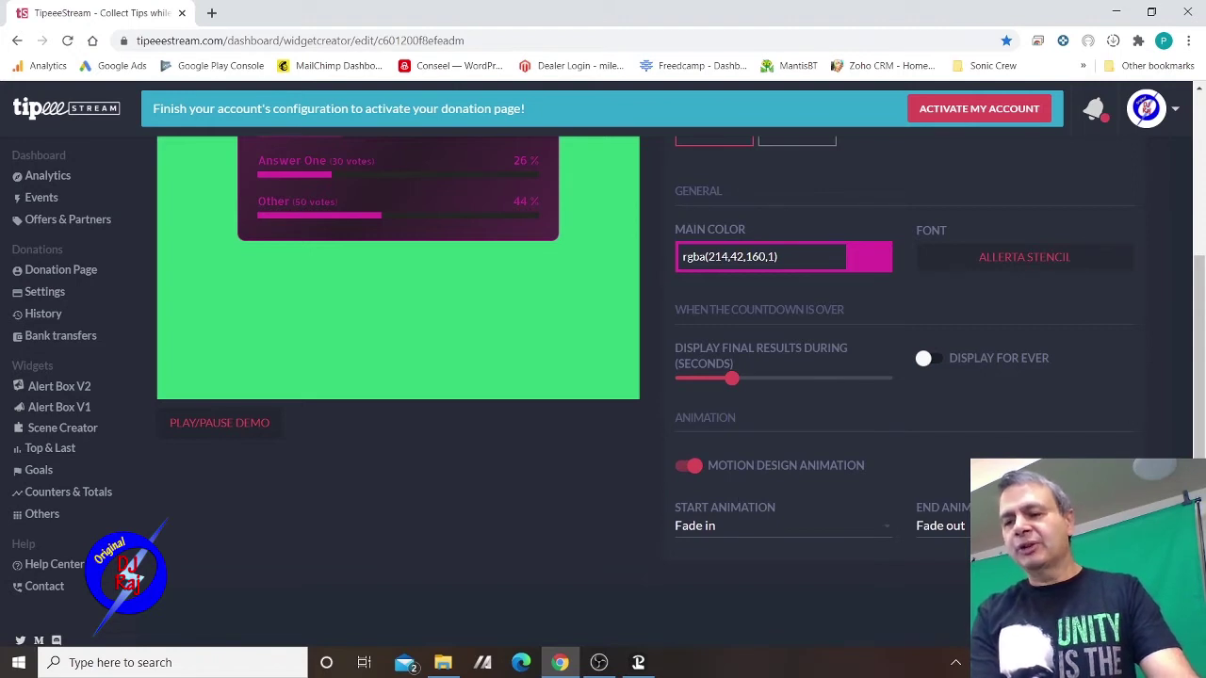
pyautogui.scroll(3, 969, 315)
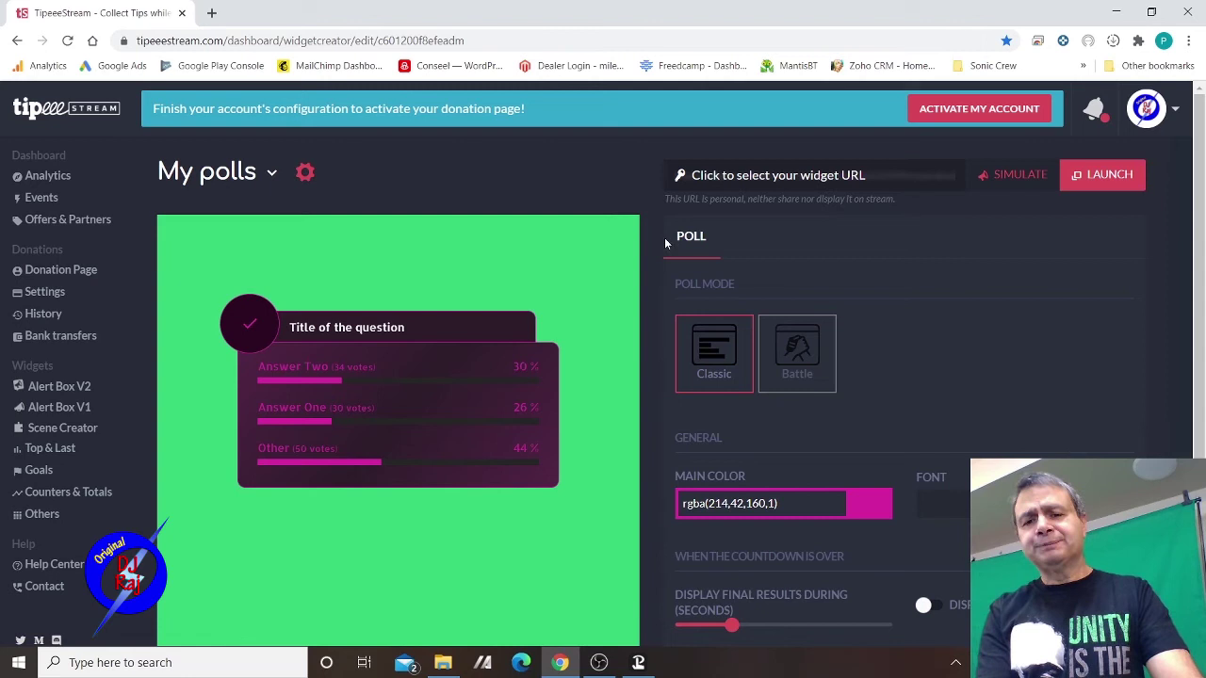
# Copy the Twitch Polls widget's personal URL, then switch to OBS Studio
pyautogui.click(808, 179)
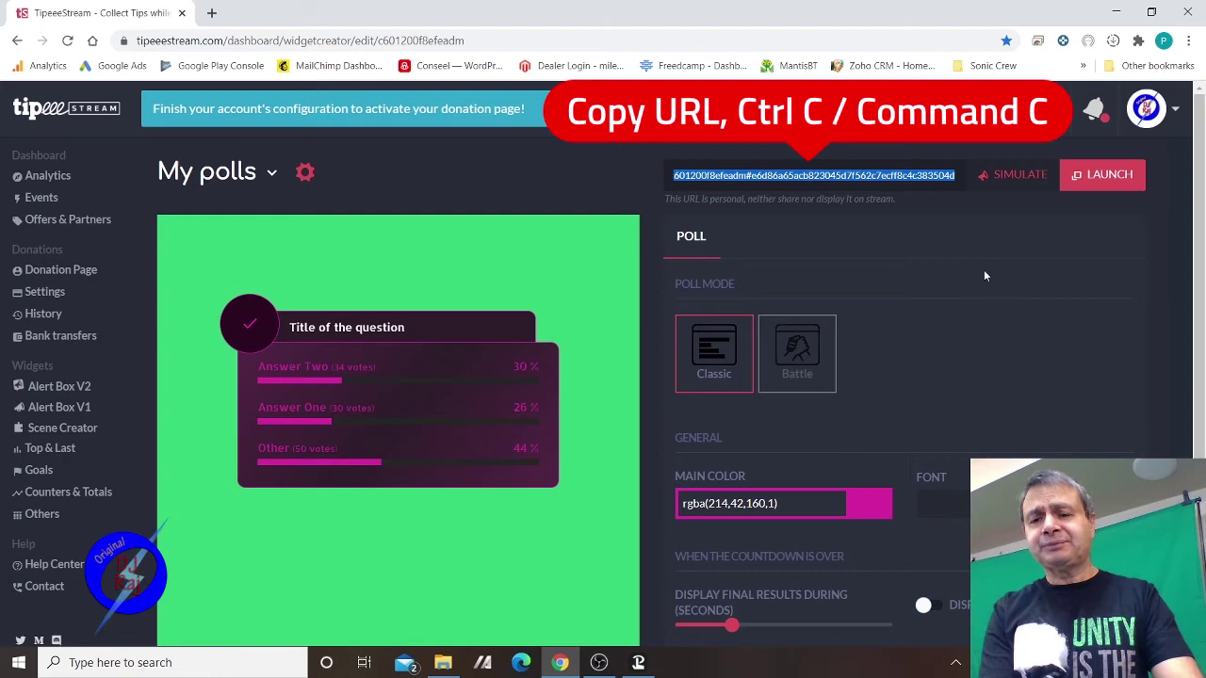
pyautogui.click(1047, 304)
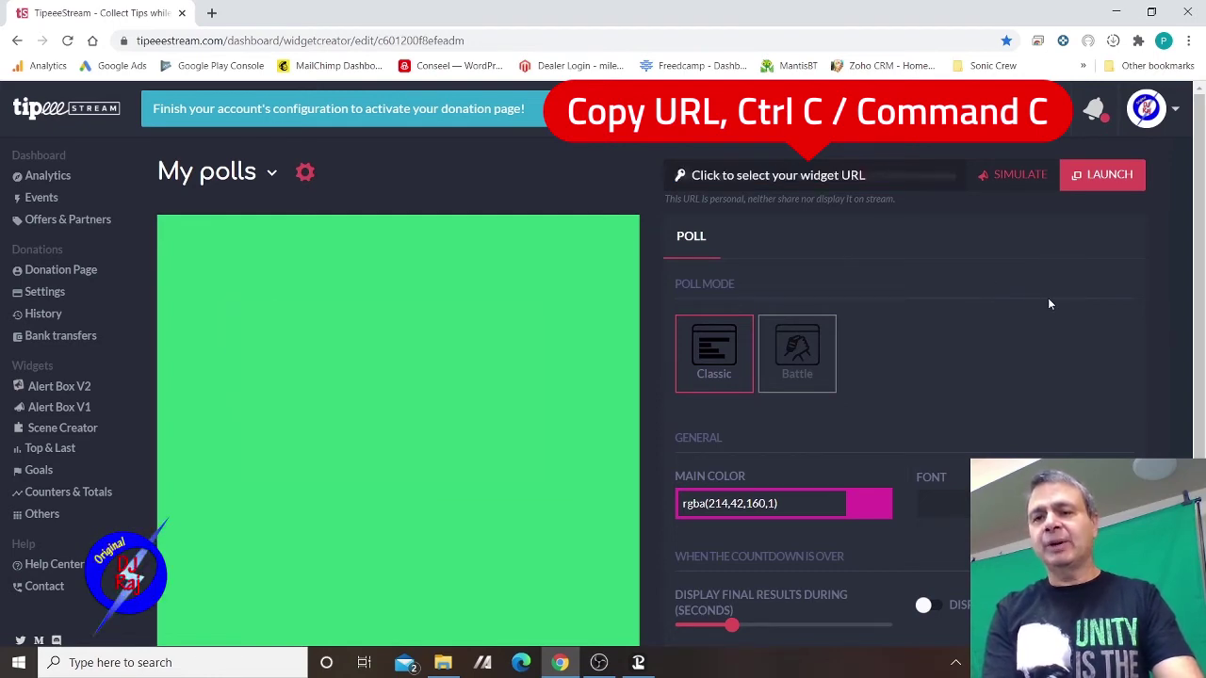
pyautogui.click(600, 662)
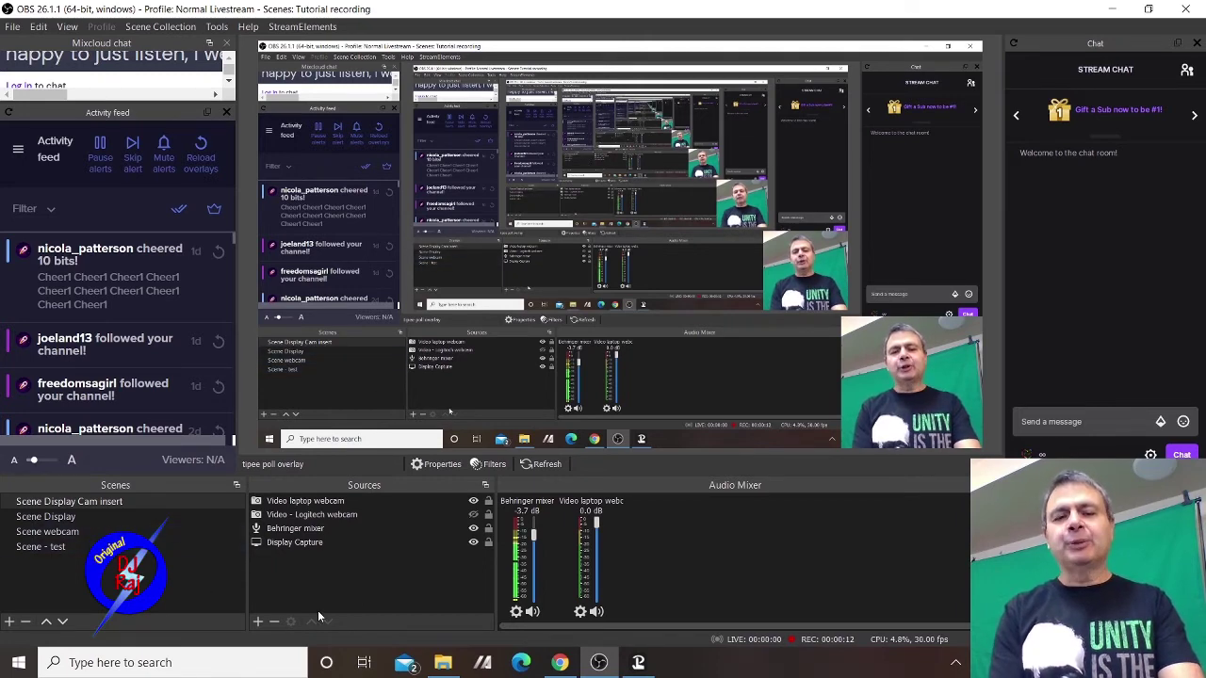
# Add a browser source named 'tipeee poll overlay 2' with the copied poll widget URL
pyautogui.click(260, 623)
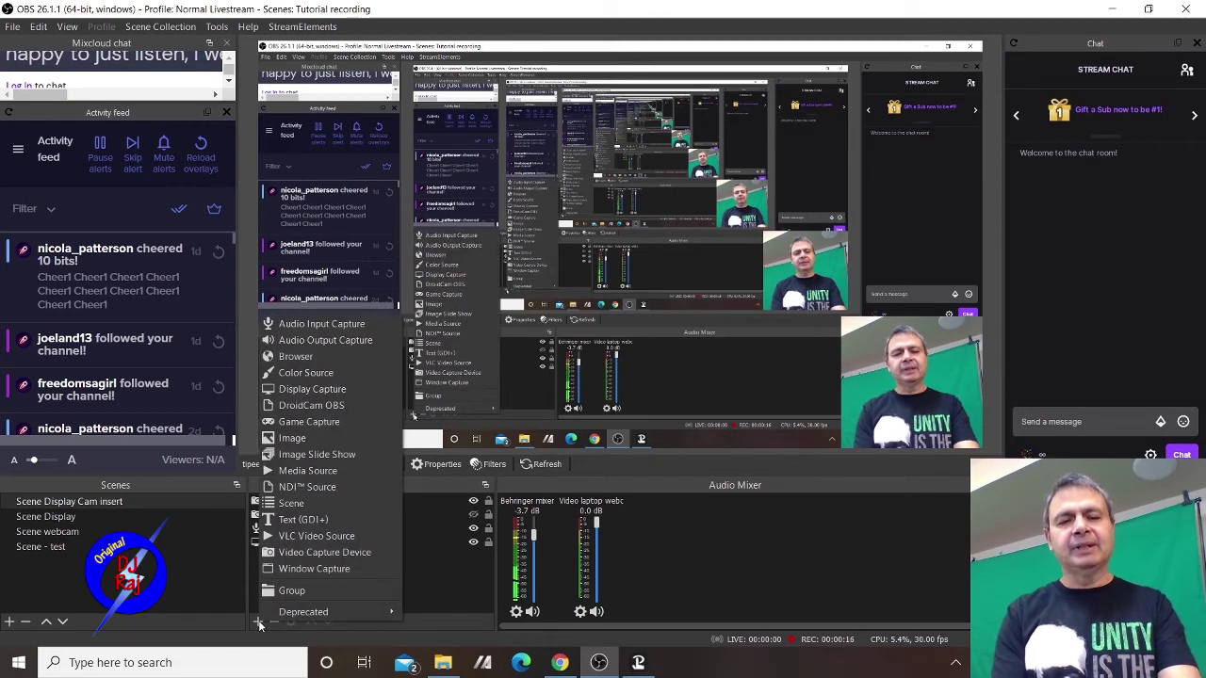
pyautogui.click(315, 364)
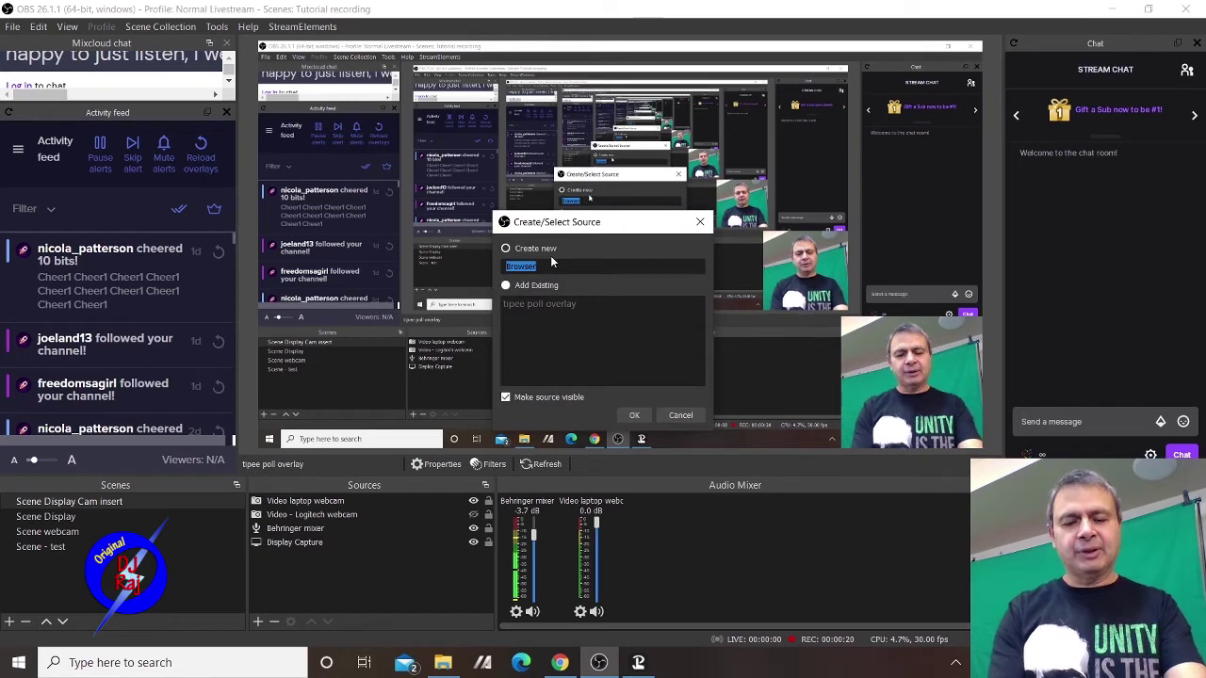
pyautogui.write('tipeee')
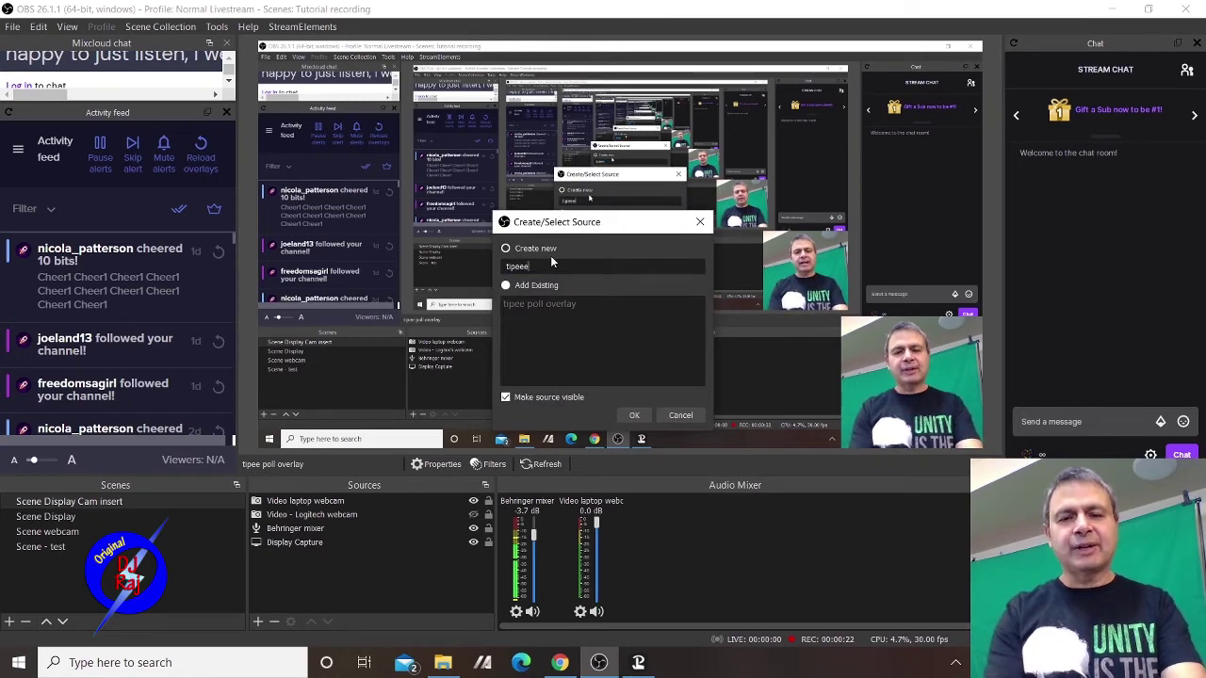
pyautogui.write(' poll overlay 2')
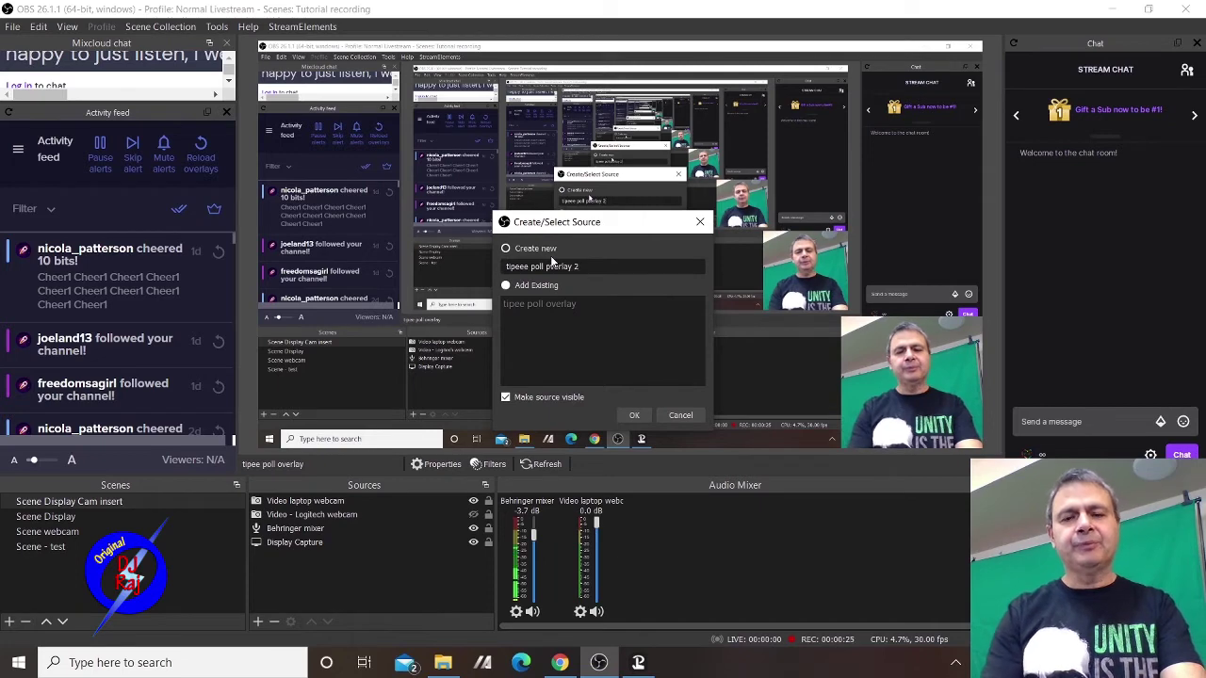
pyautogui.press('Return')
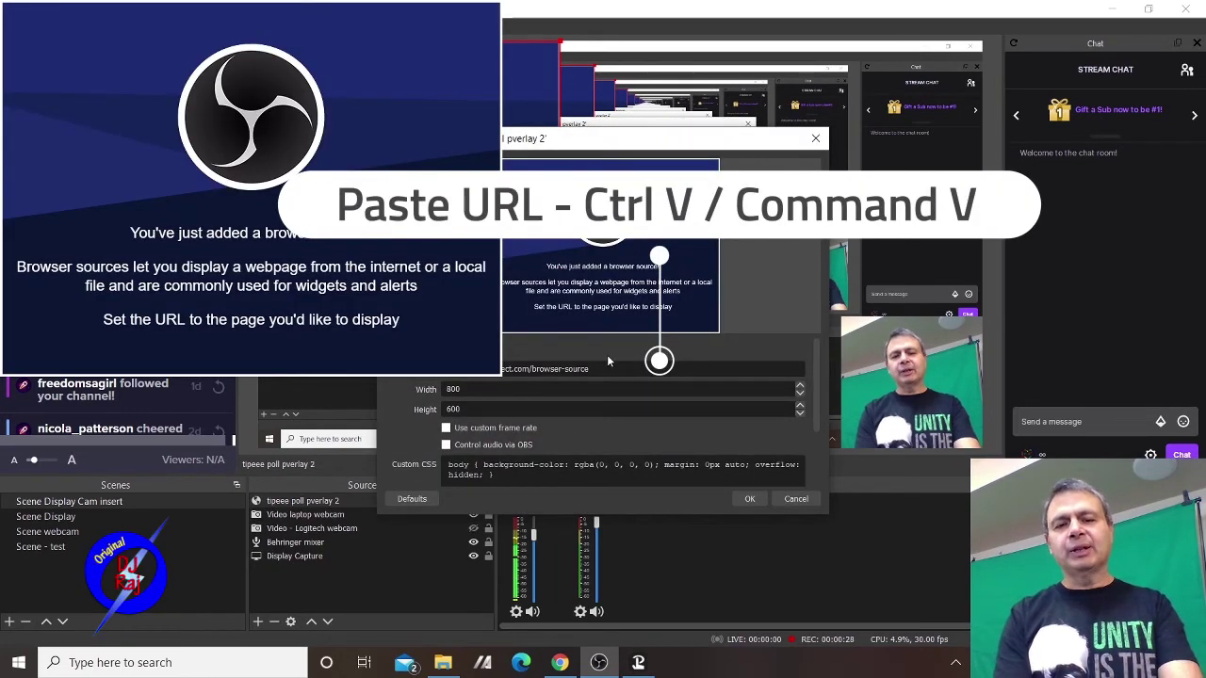
pyautogui.hotkey('ctrl', 'a')
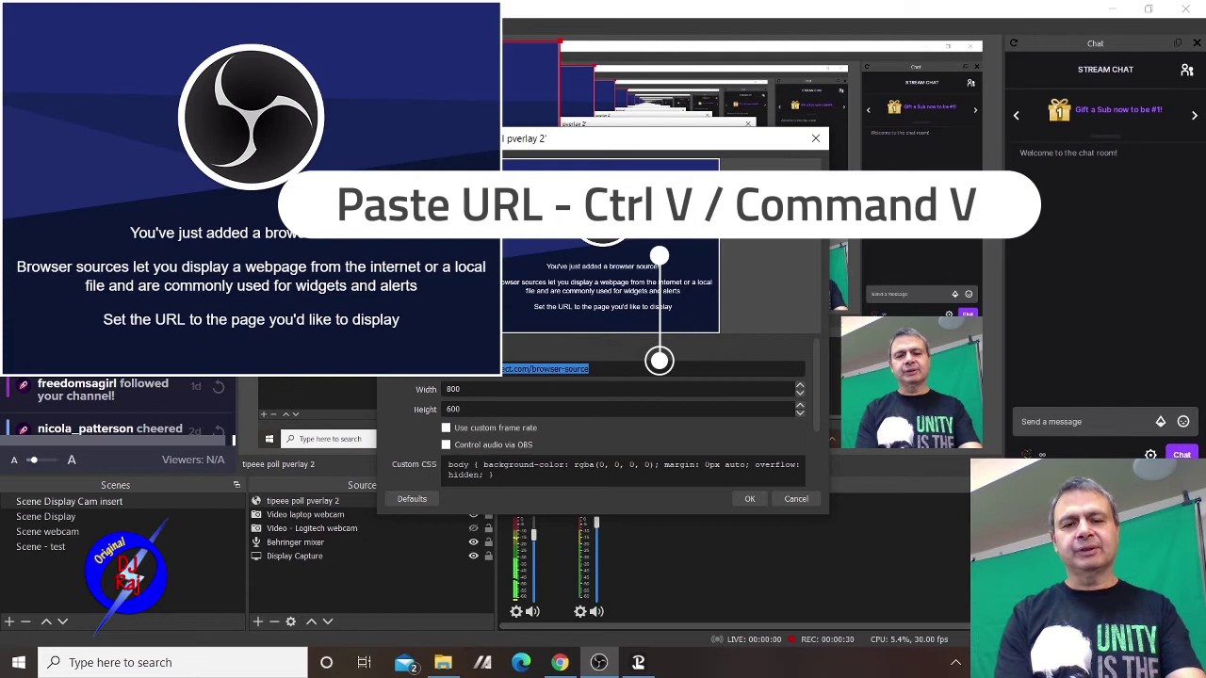
pyautogui.hotkey('ctrl', 'v')
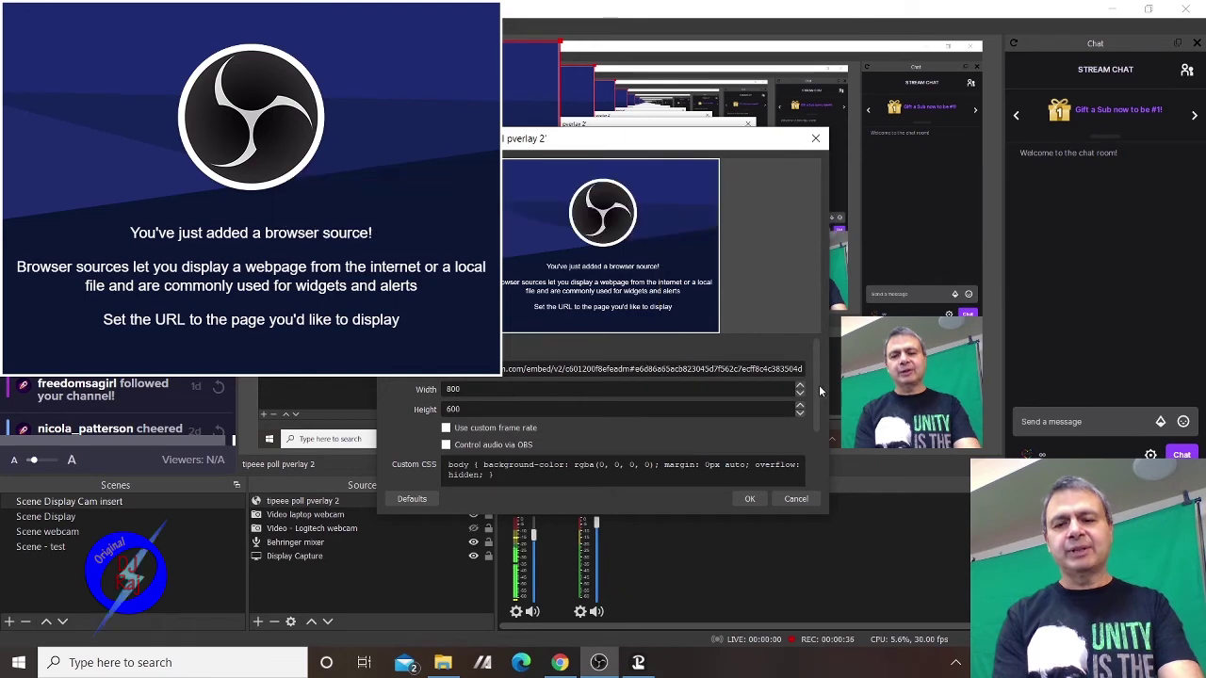
pyautogui.moveTo(816, 390); pyautogui.dragTo(811, 443)
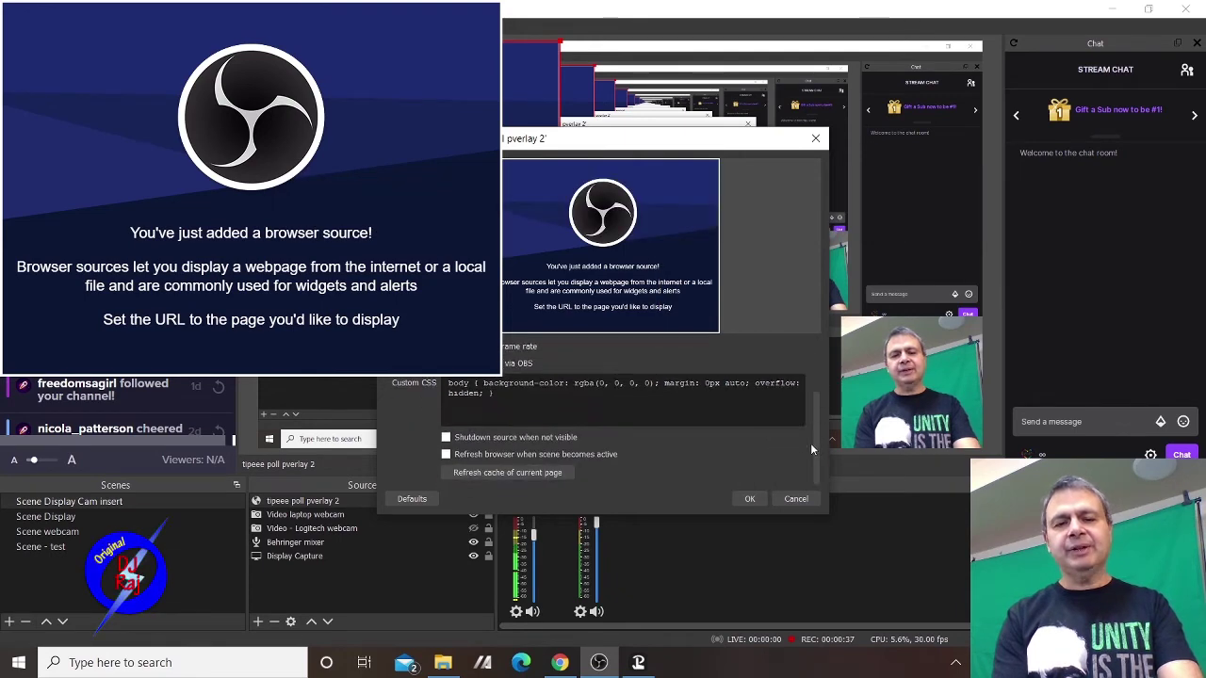
pyautogui.click(752, 499)
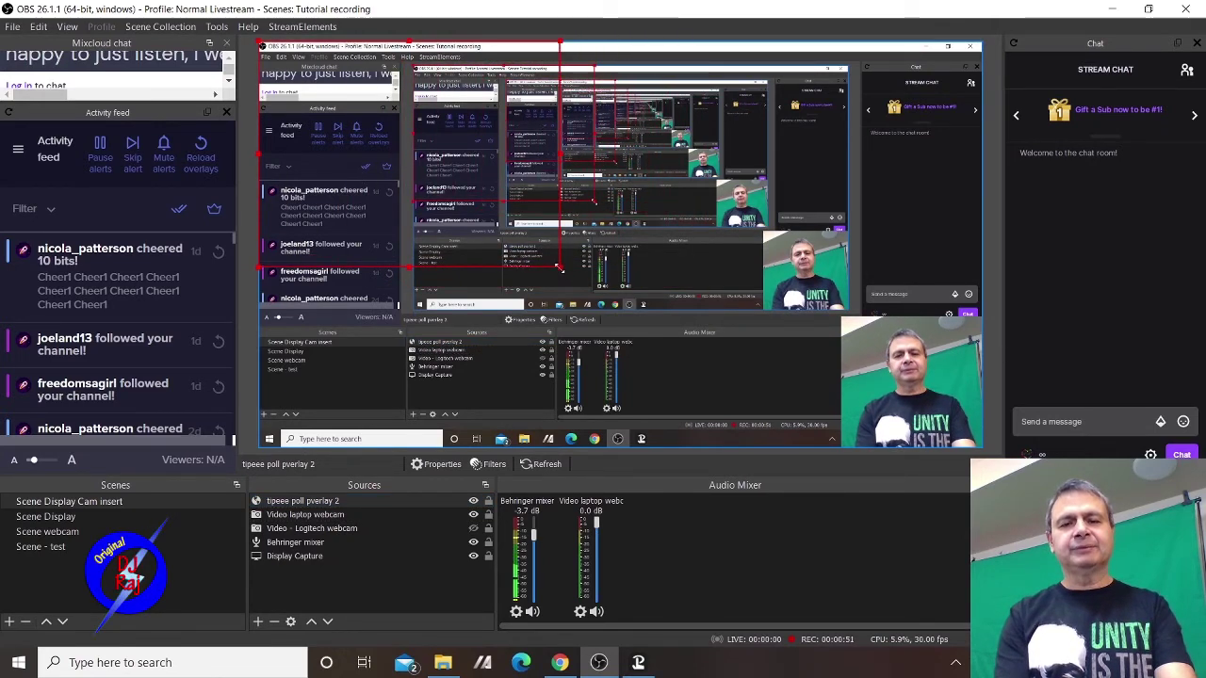
# Shrink the tipeee poll overlay source by dragging its corner handle inward
pyautogui.moveTo(560, 267); pyautogui.dragTo(526, 244)
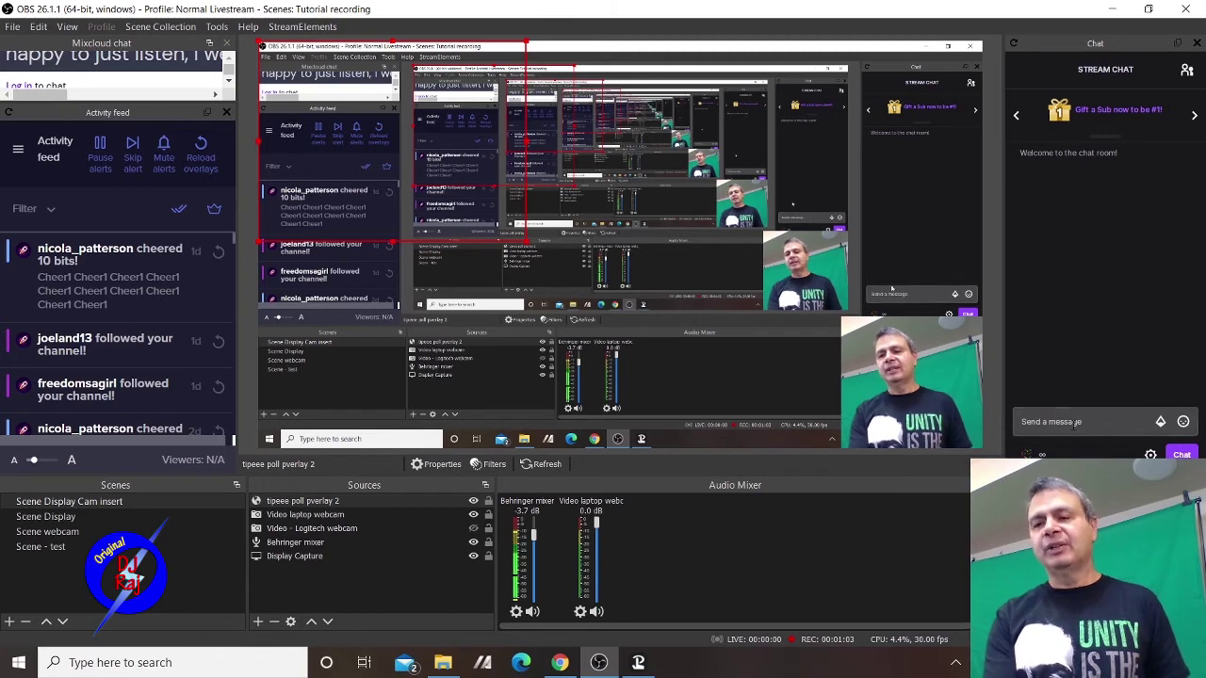
# Start a Twitch poll with /poll and enter the question 'What is your favorite colour?'
pyautogui.click(1065, 421)
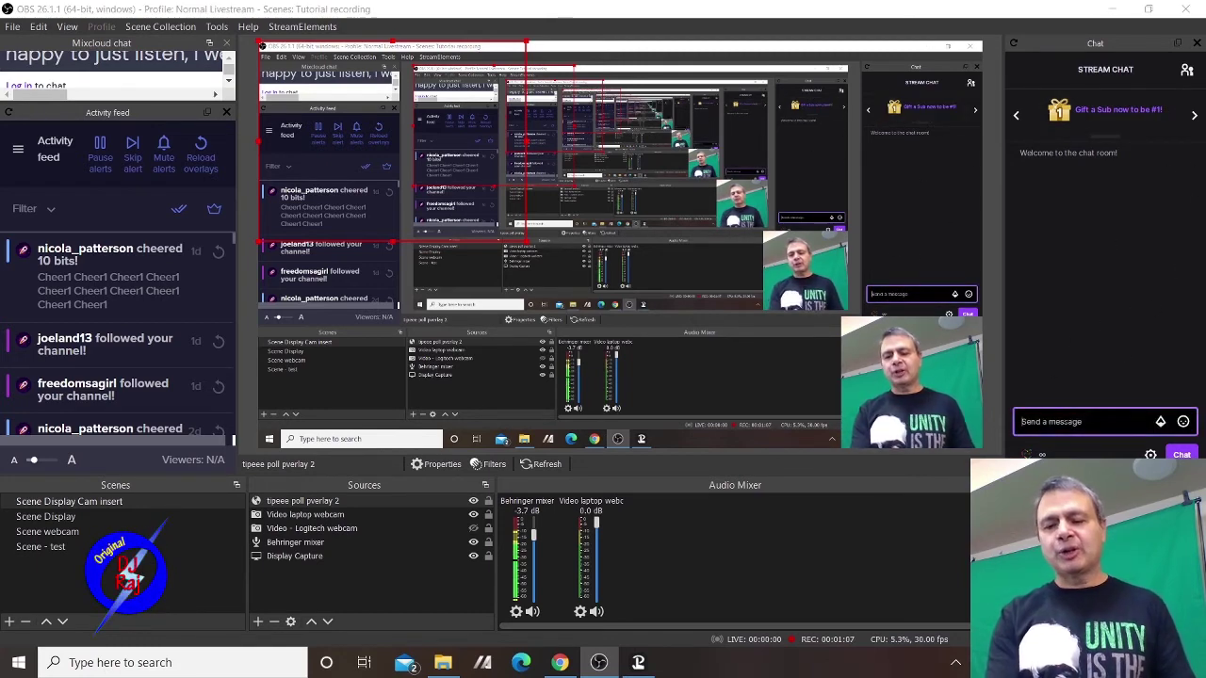
pyautogui.write('/p')
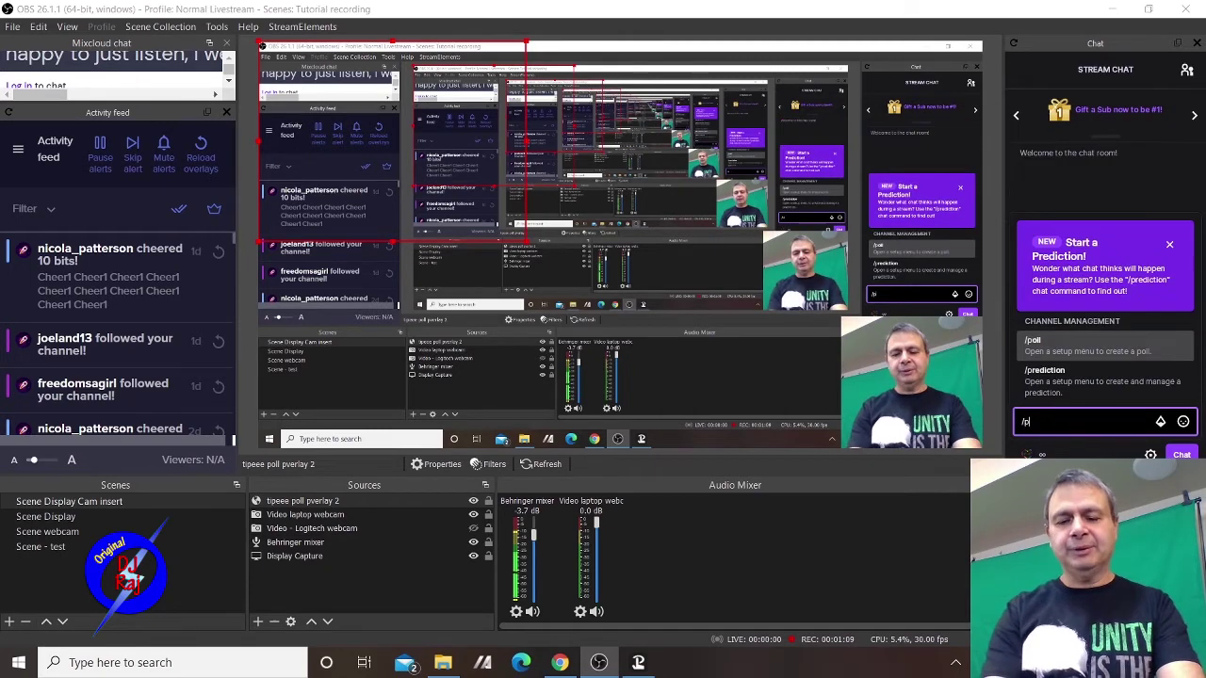
pyautogui.write('oll')
pyautogui.press('Return')
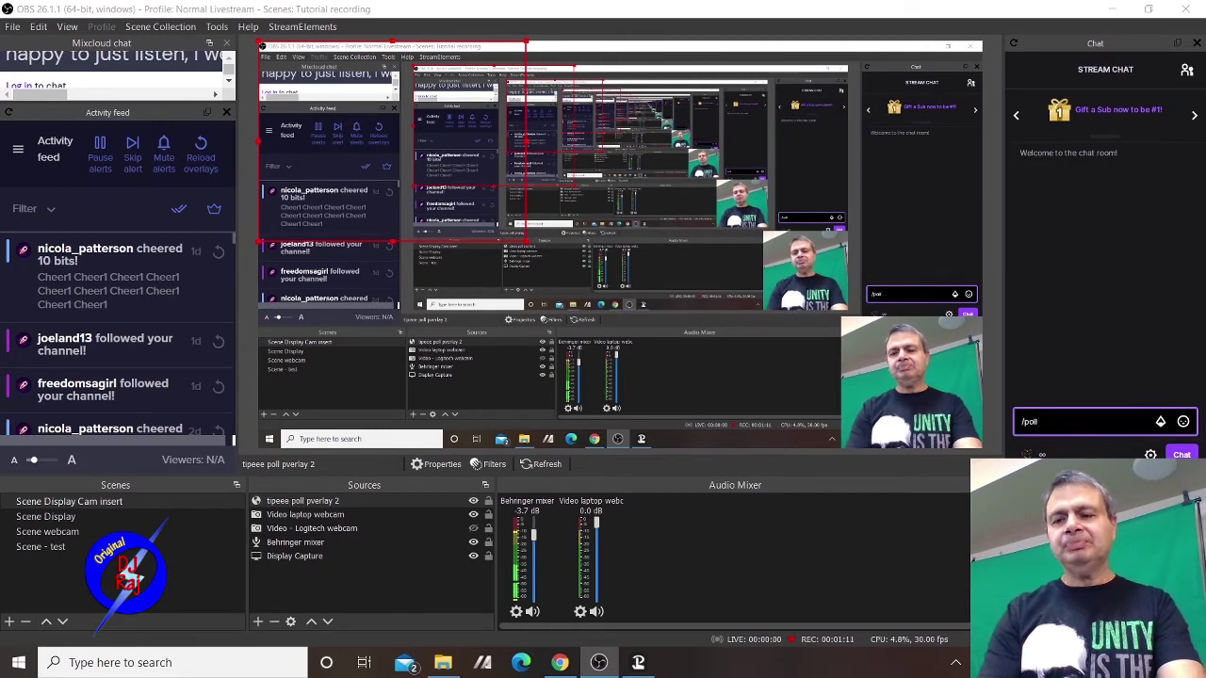
pyautogui.click(1073, 139)
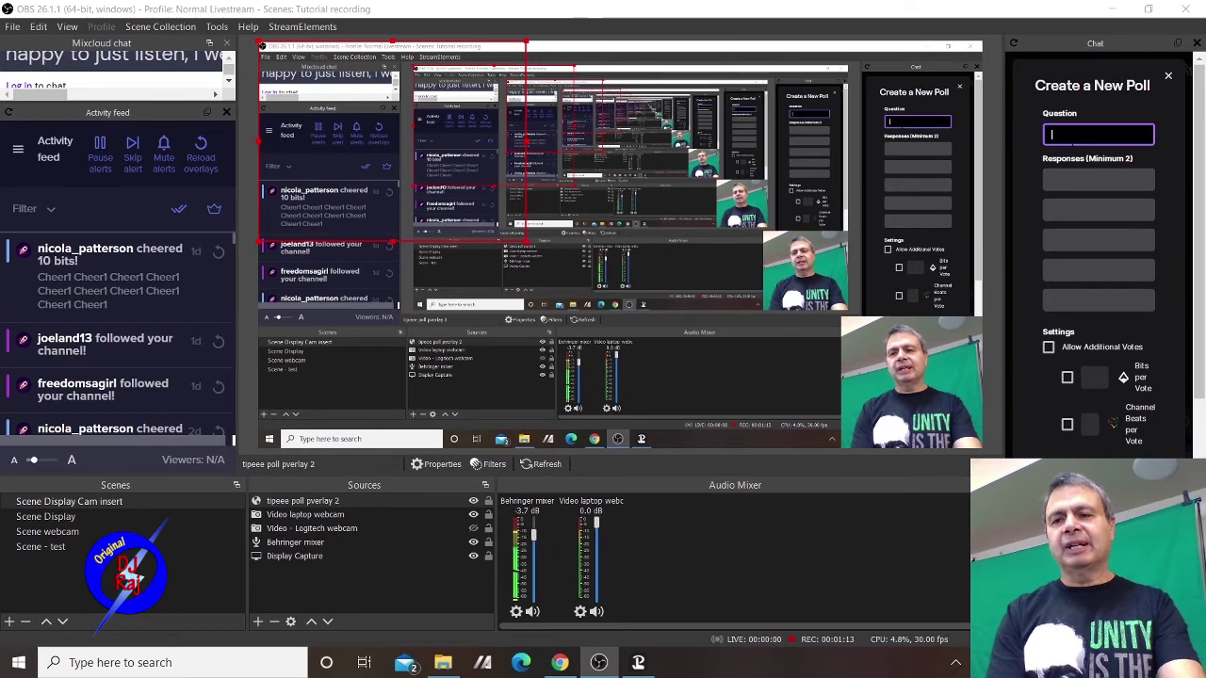
pyautogui.write('What is')
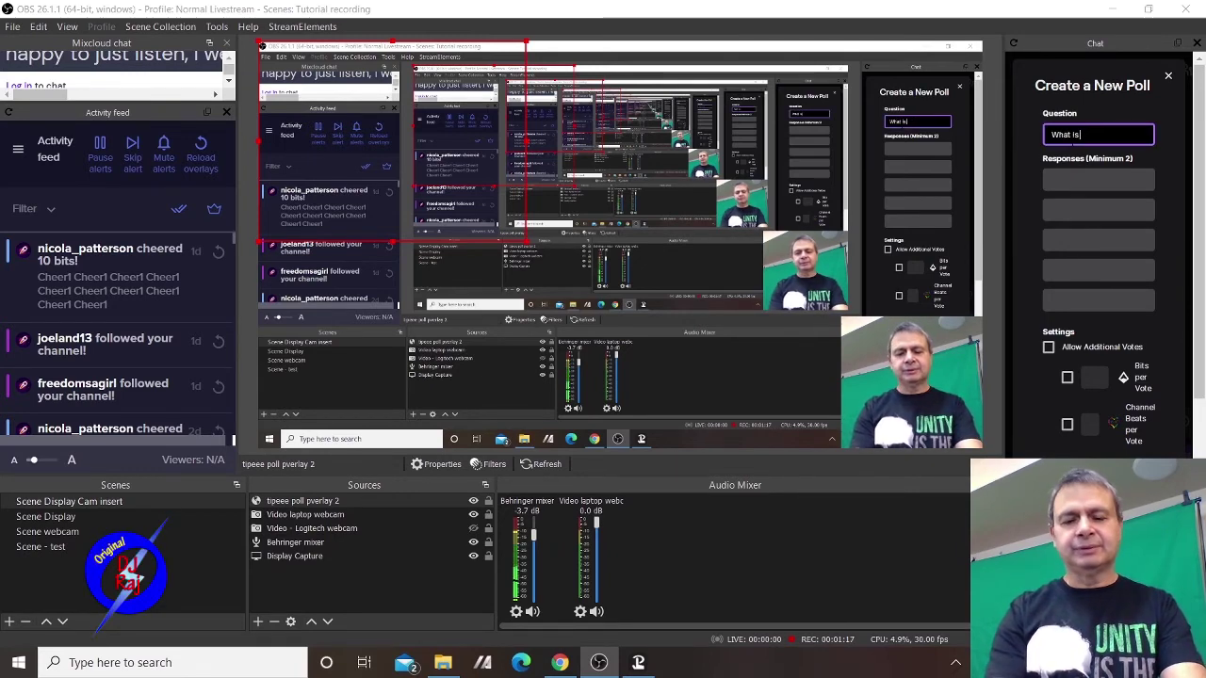
pyautogui.write(' your fav')
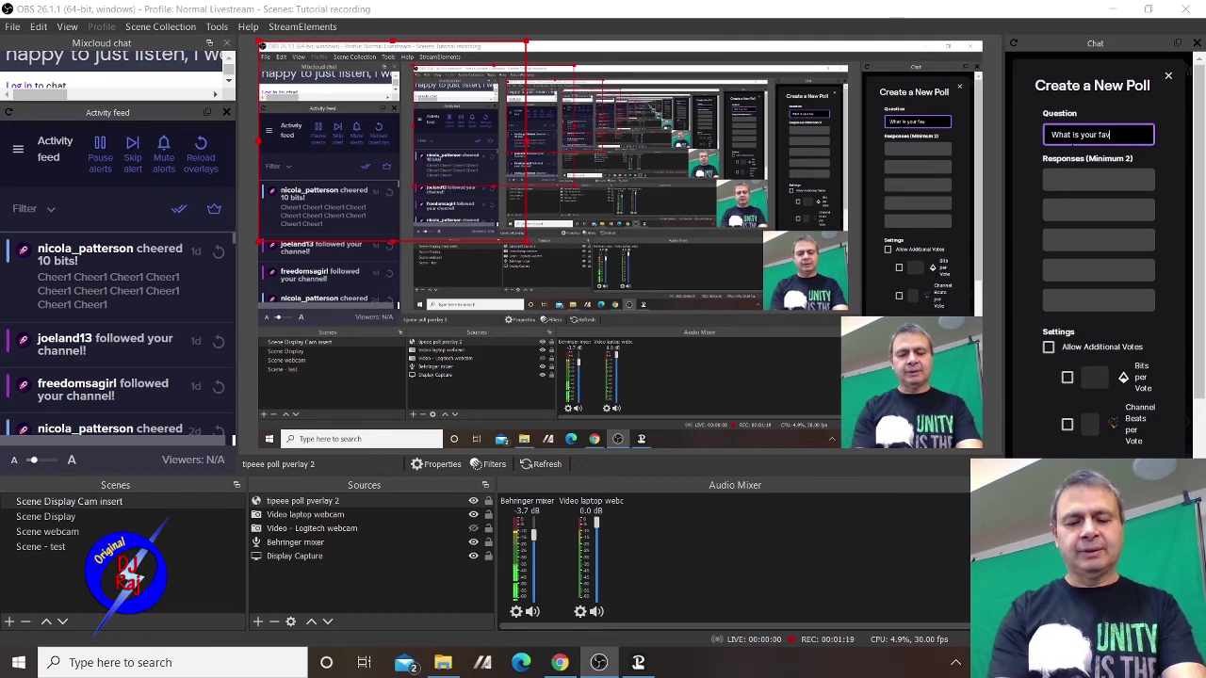
pyautogui.write('orite colour?')
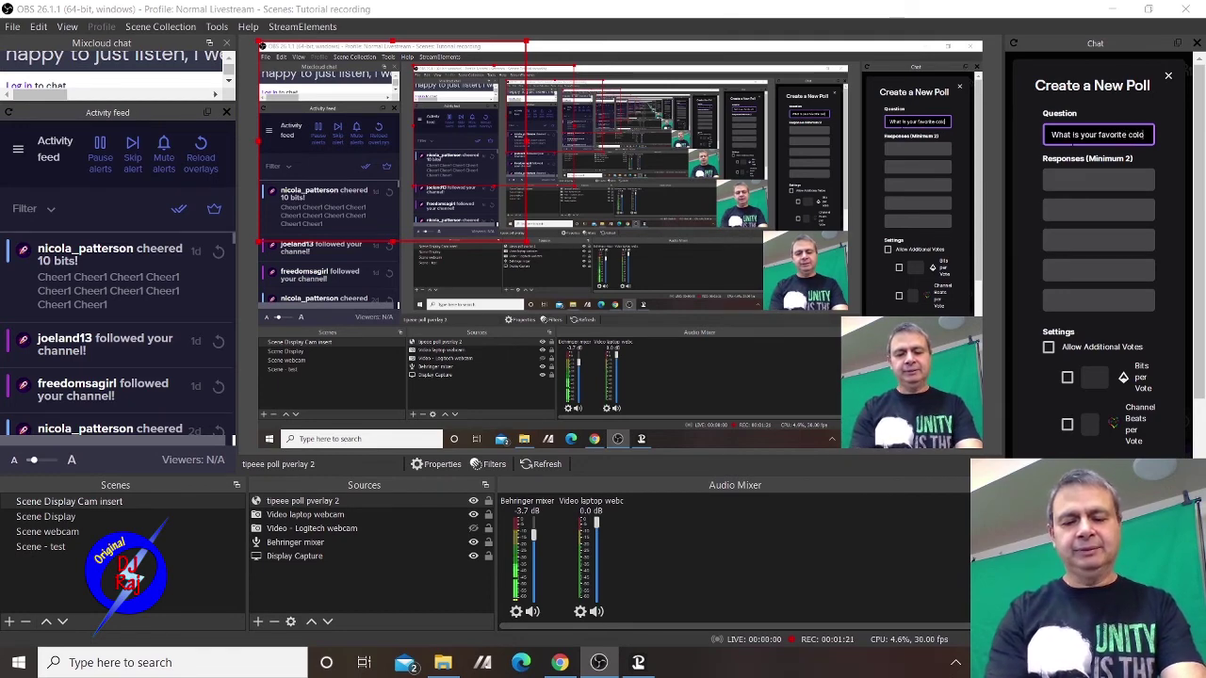
# Fill in the five poll answers: Red, Blue, Green, Black and Pink
pyautogui.click(1104, 179)
pyautogui.write('Red')
pyautogui.click(1099, 210)
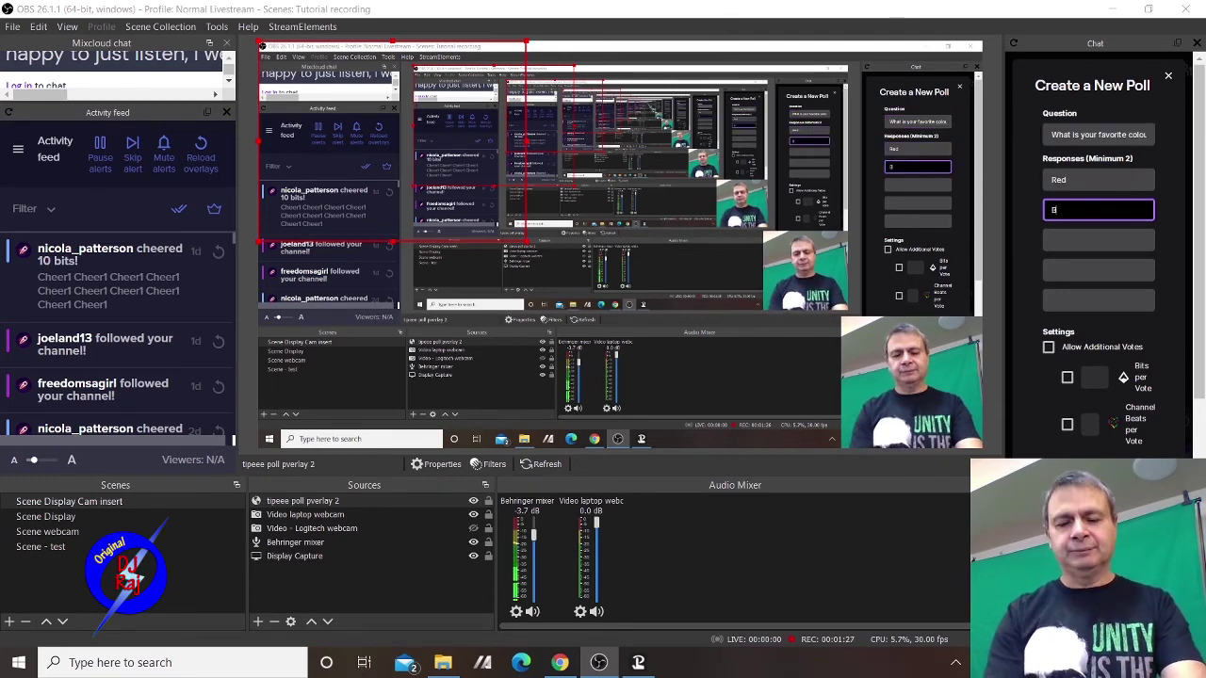
pyautogui.write('Blue')
pyautogui.click(1098, 239)
pyautogui.write('Green')
pyautogui.click(1099, 270)
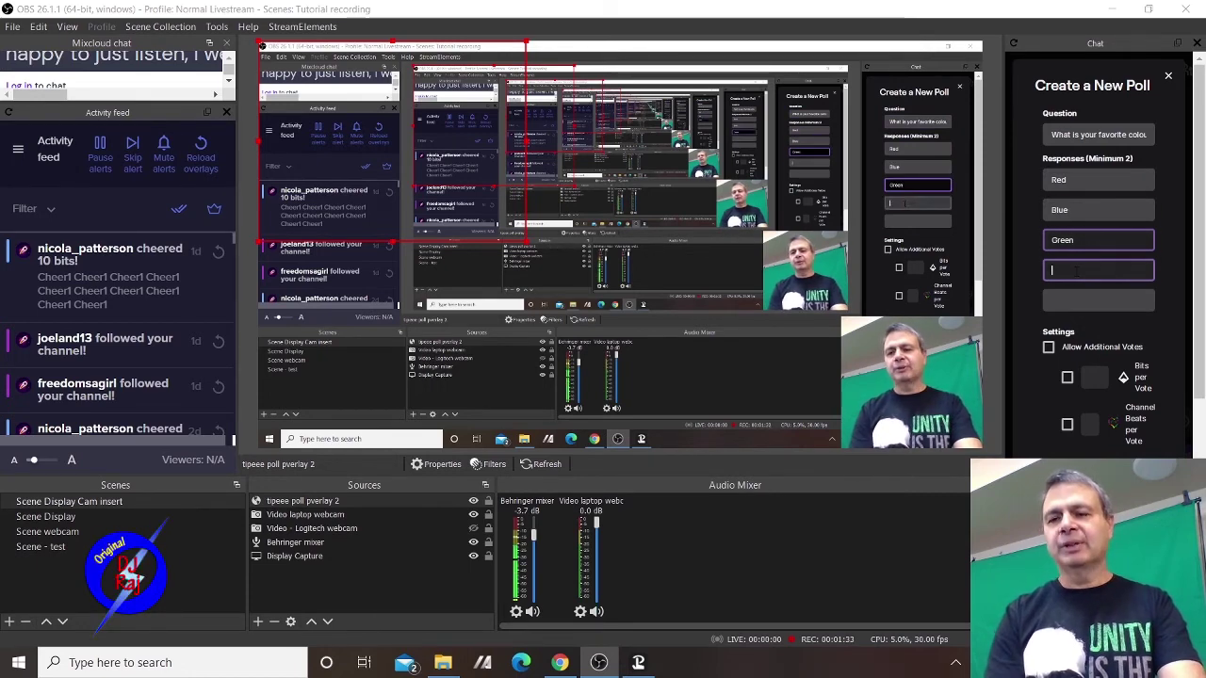
pyautogui.write('Black')
pyautogui.click(1082, 296)
pyautogui.write('Pink')
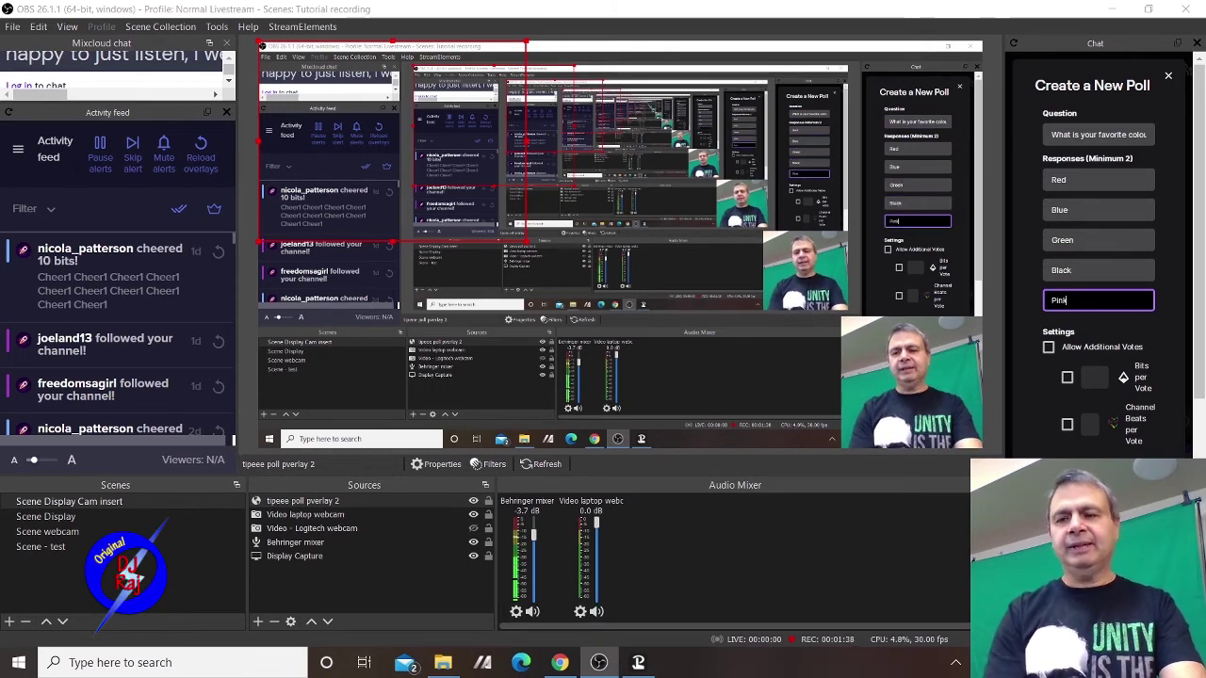
pyautogui.moveTo(1201, 281); pyautogui.dragTo(1205, 392)
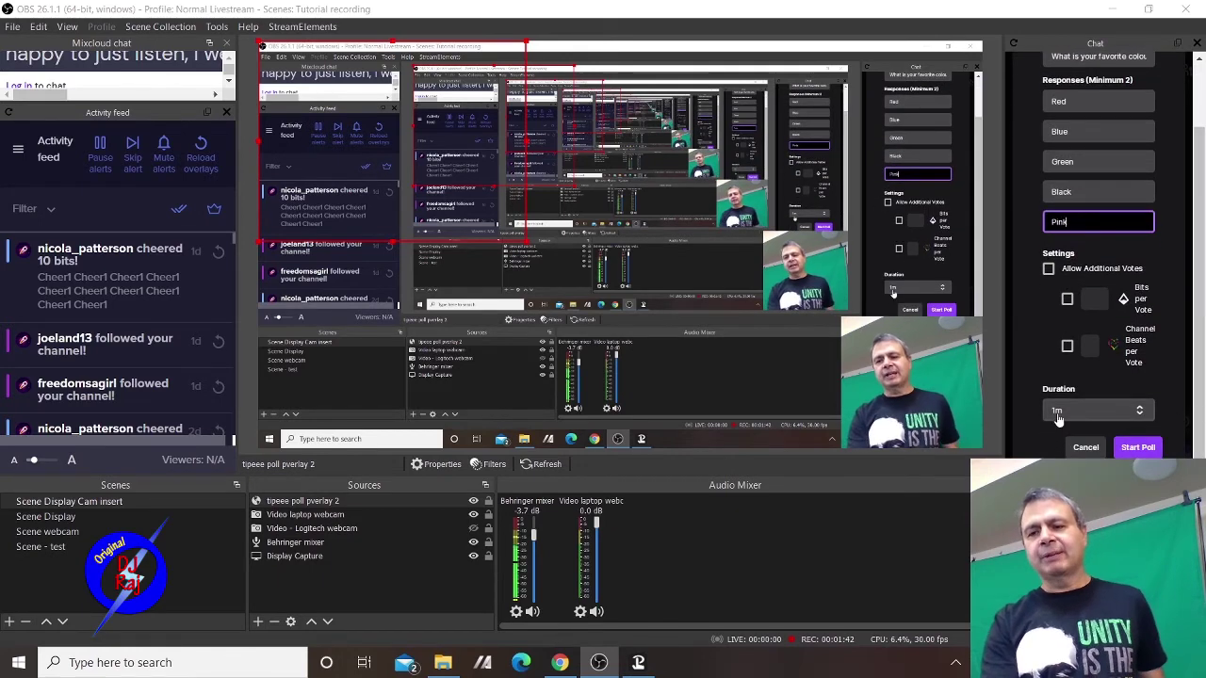
# Start the colour poll and cast a vote for Blue from the Current Poll card
pyautogui.click(1138, 447)
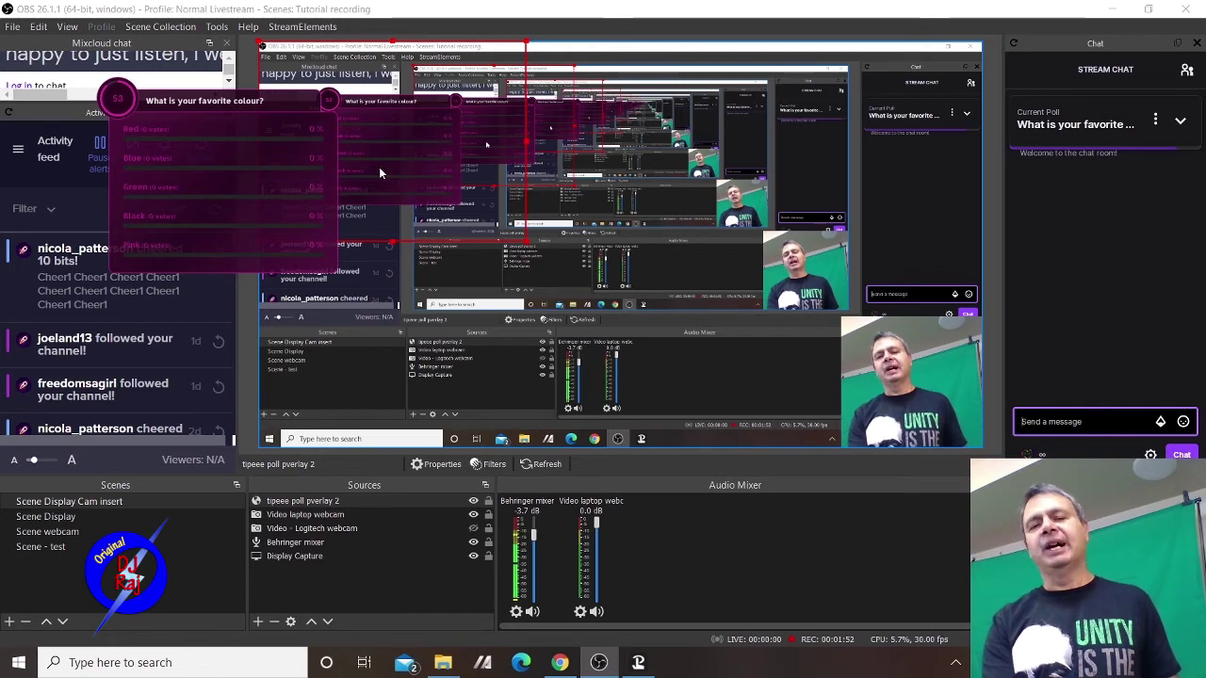
pyautogui.click(1098, 132)
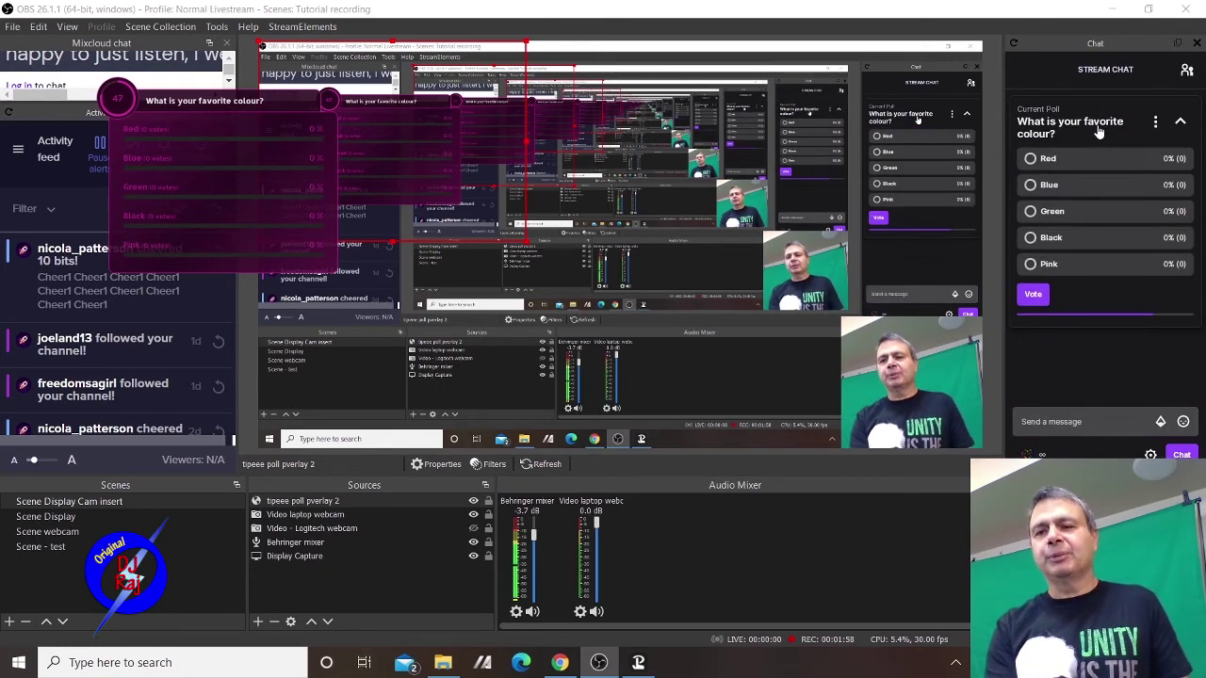
pyautogui.click(1029, 185)
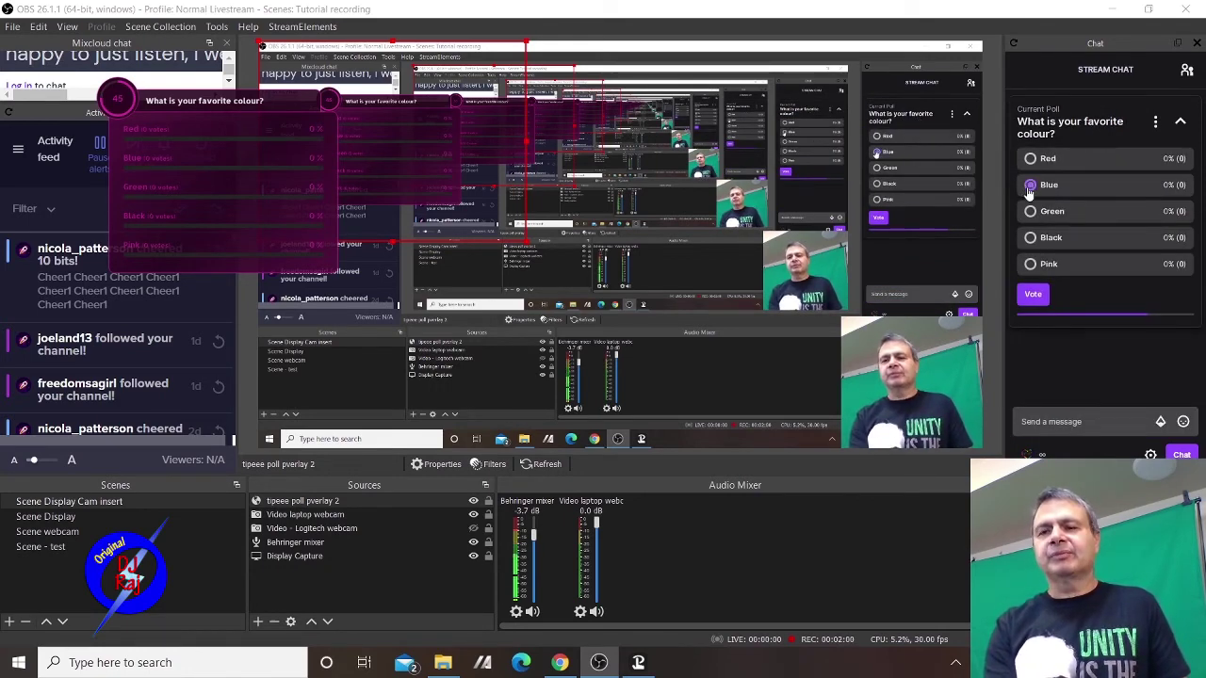
pyautogui.click(1034, 295)
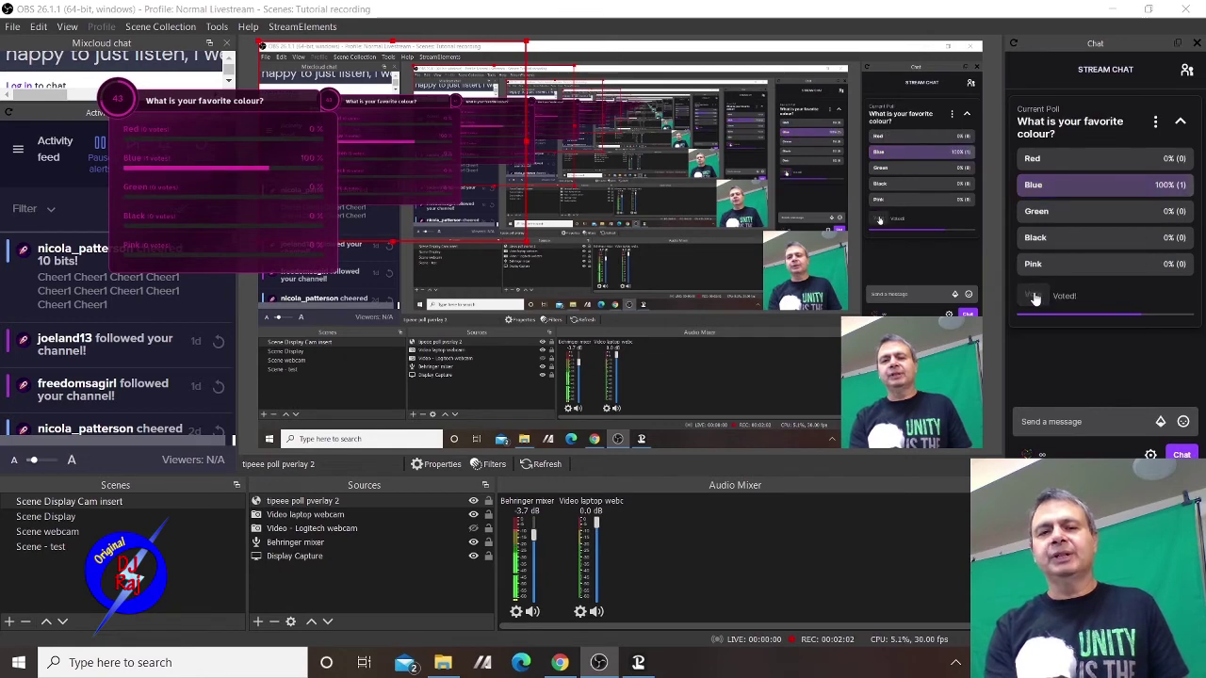